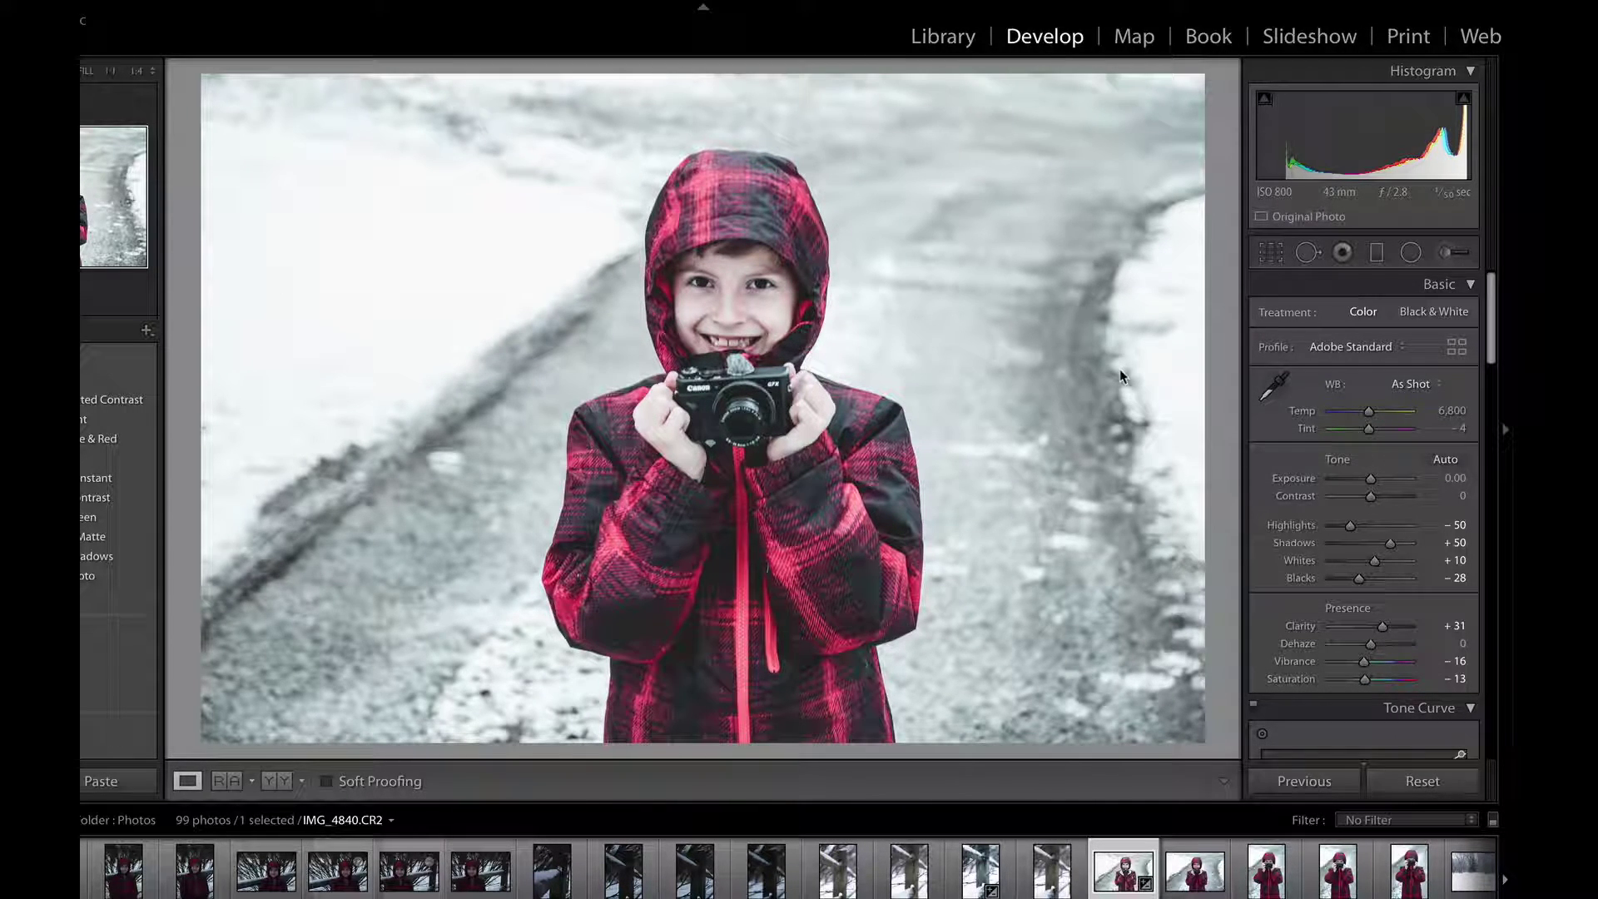
Step: Crop the photo to a 4 x 5 portrait centred on the boy, then bring up Export
{"action": "left_click", "coordinate": [1270, 256]}
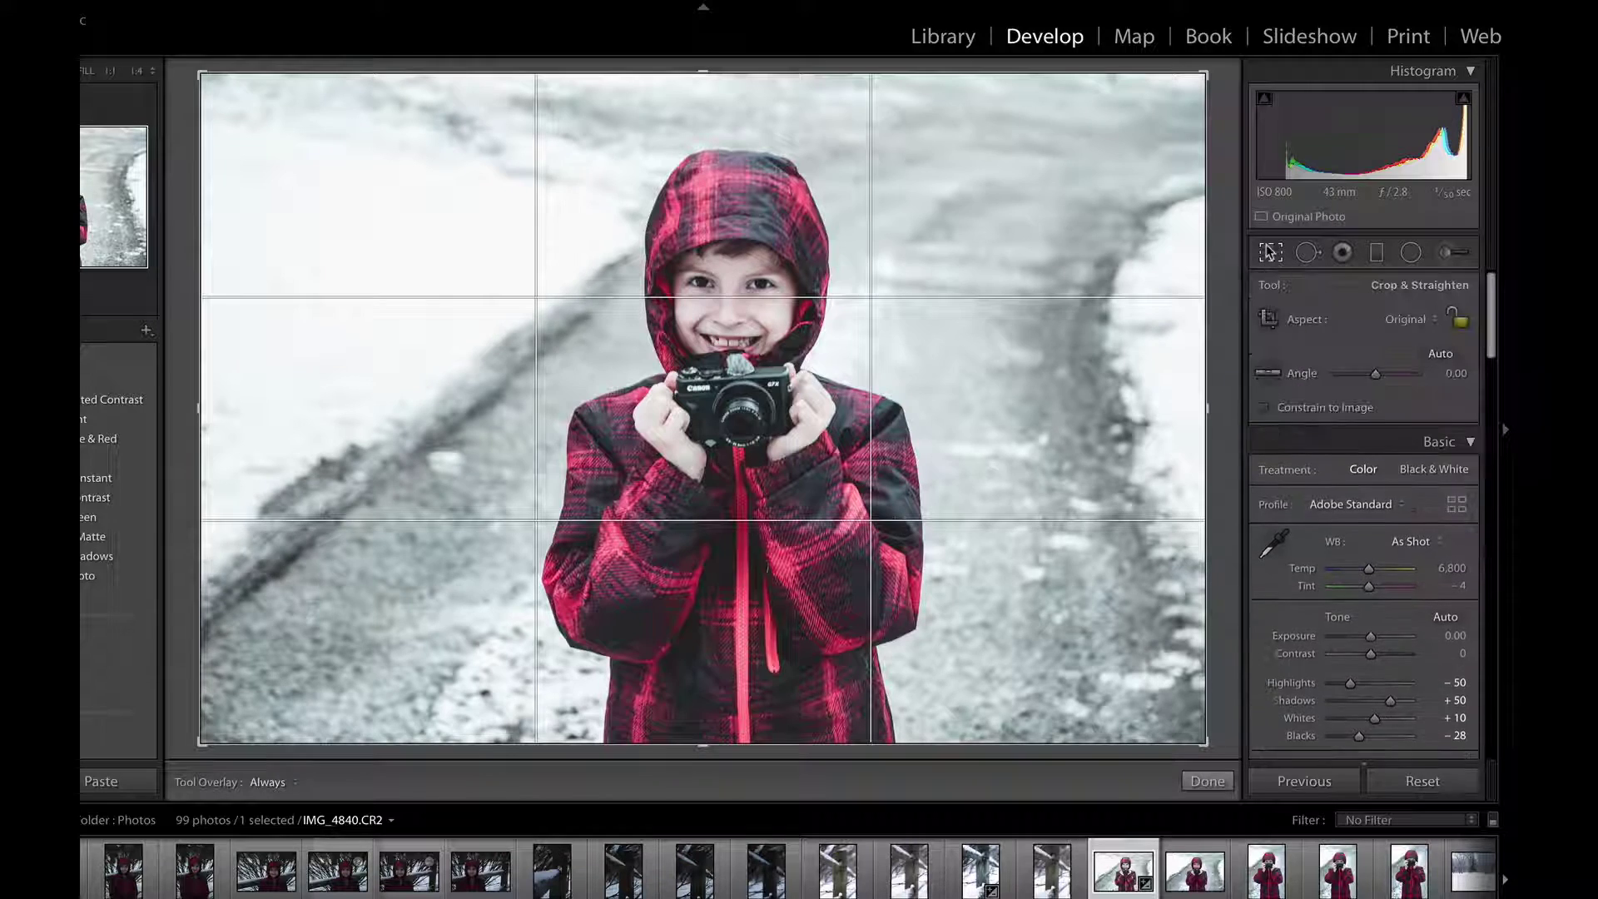
{"action": "left_click", "coordinate": [1417, 325]}
{"action": "left_click", "coordinate": [1425, 371]}
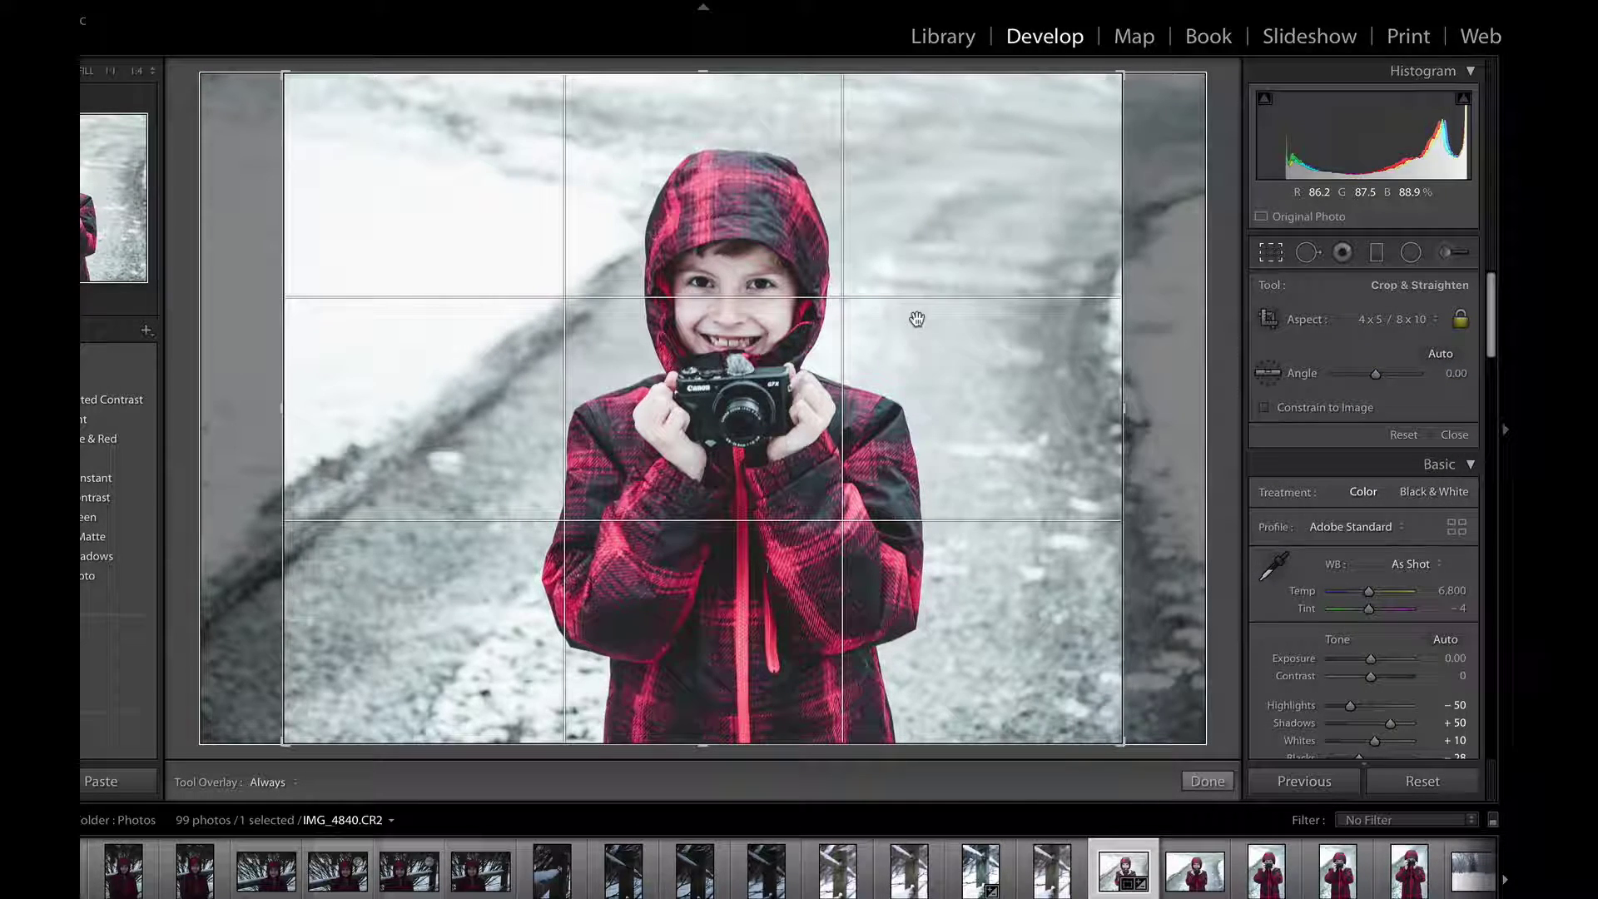
{"action": "key", "text": "x"}
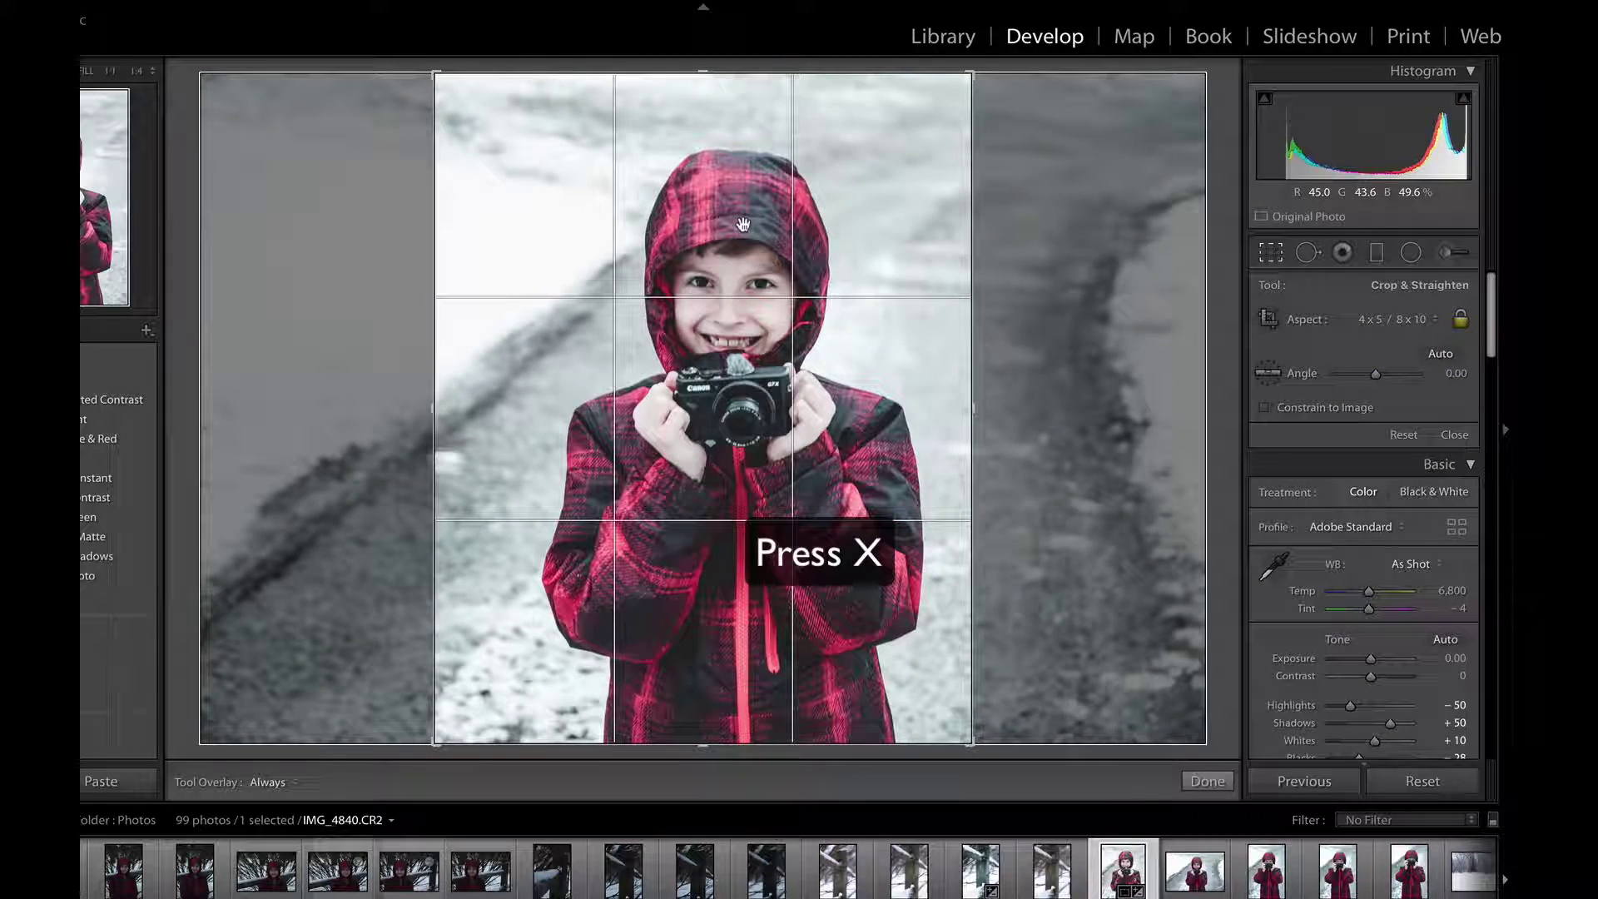
{"action": "left_click_drag", "start_coordinate": [743, 226], "coordinate": [712, 225]}
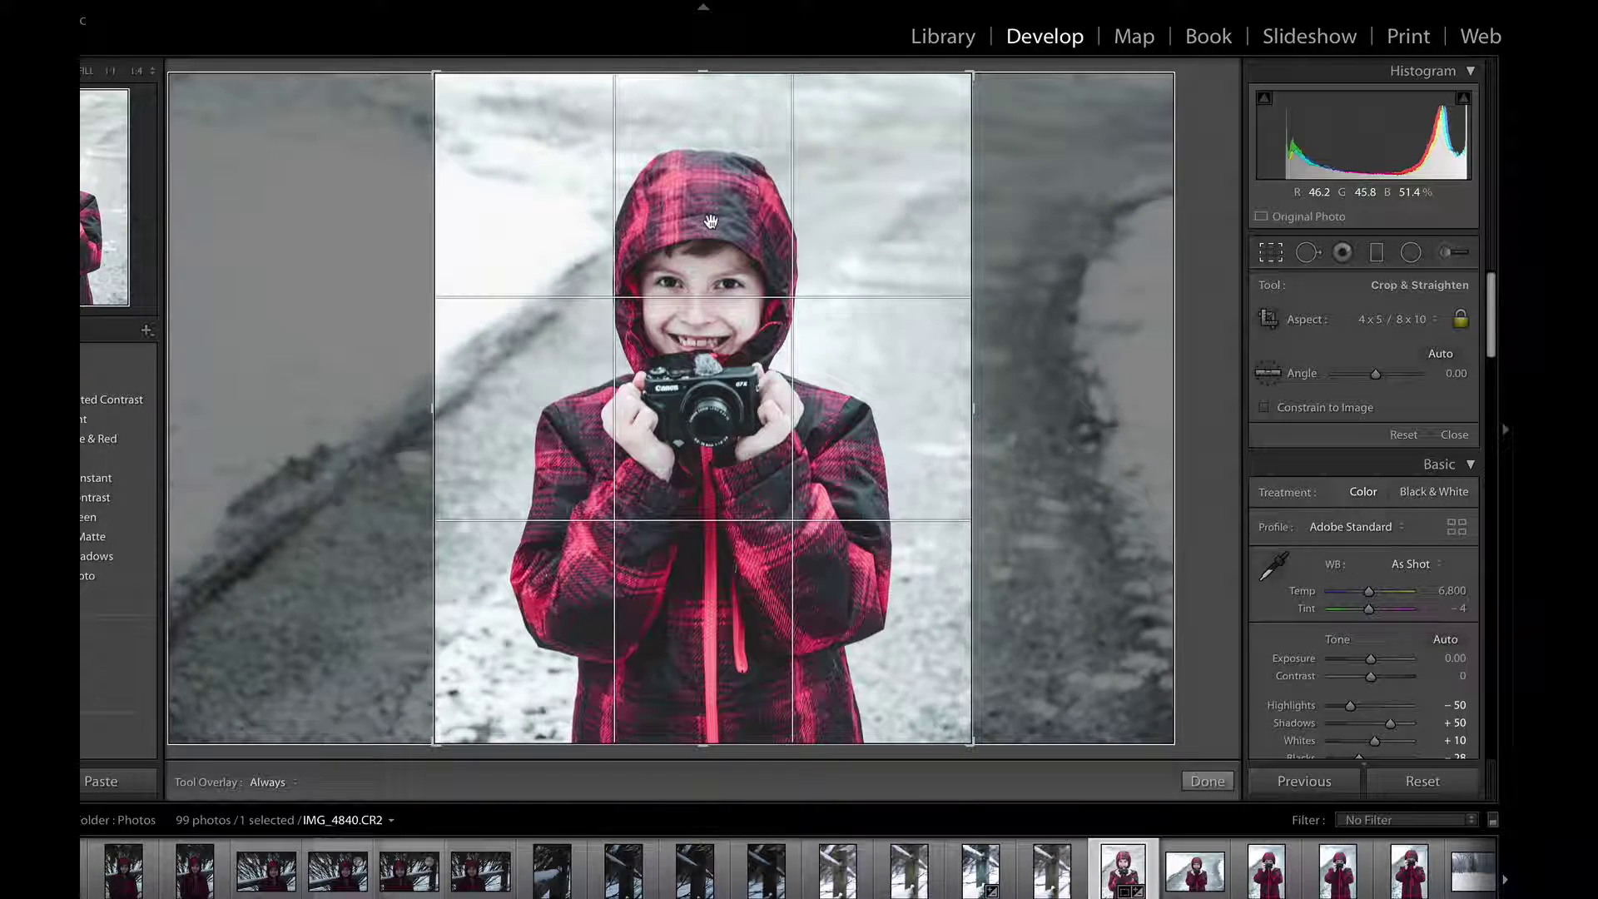
{"action": "key", "text": "Return"}
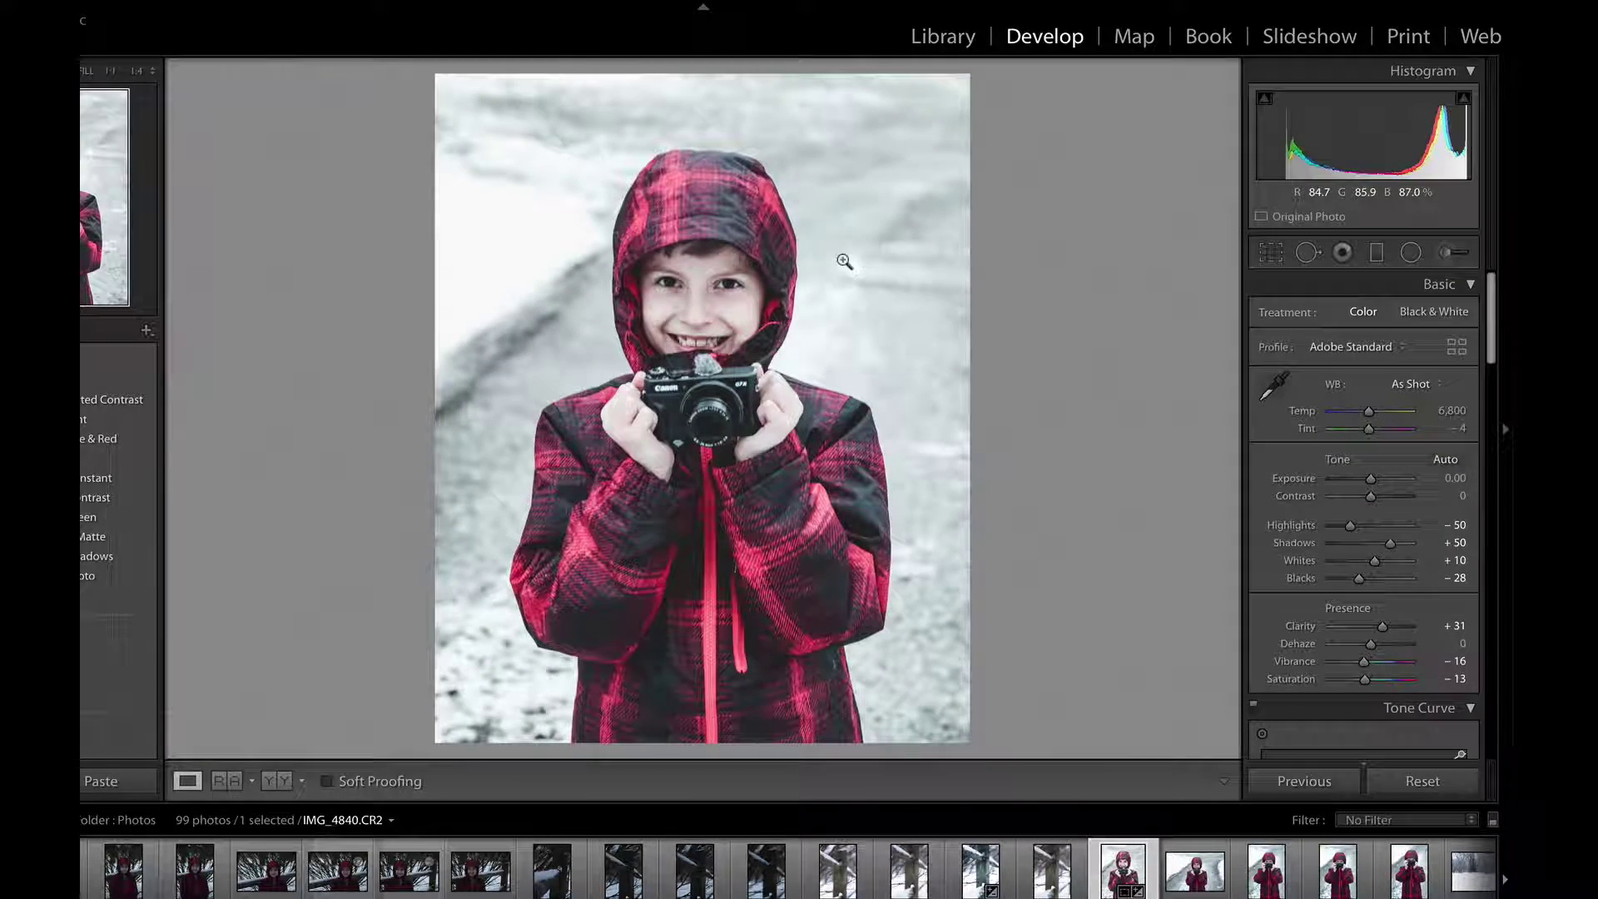
{"action": "right_click", "coordinate": [578, 285]}
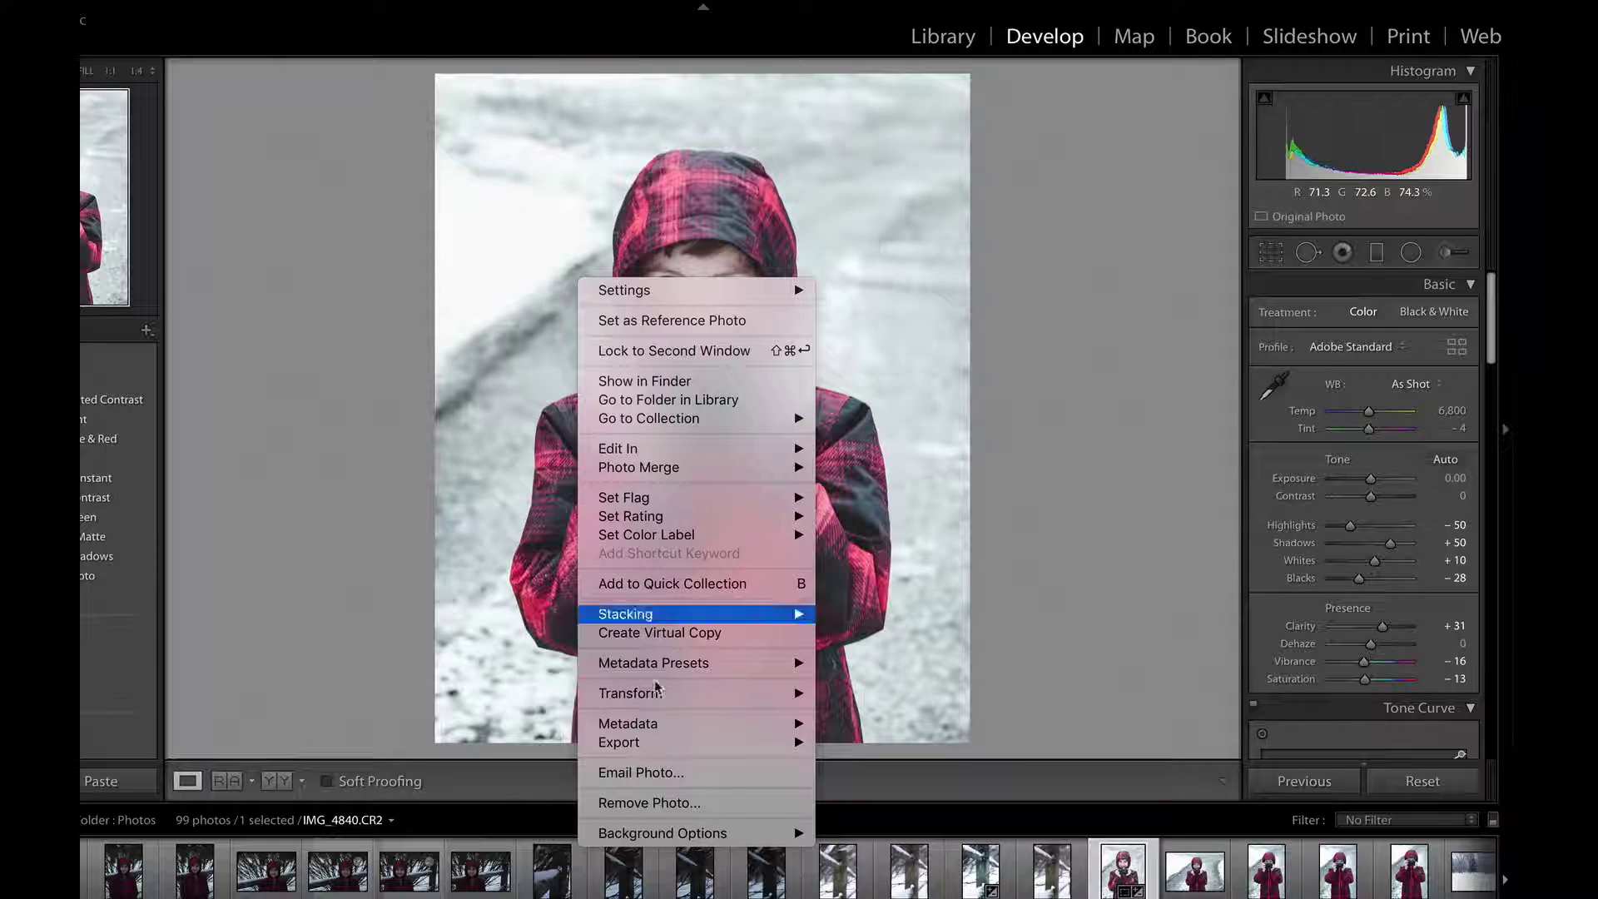
{"action": "mouse_move", "coordinate": [687, 741]}
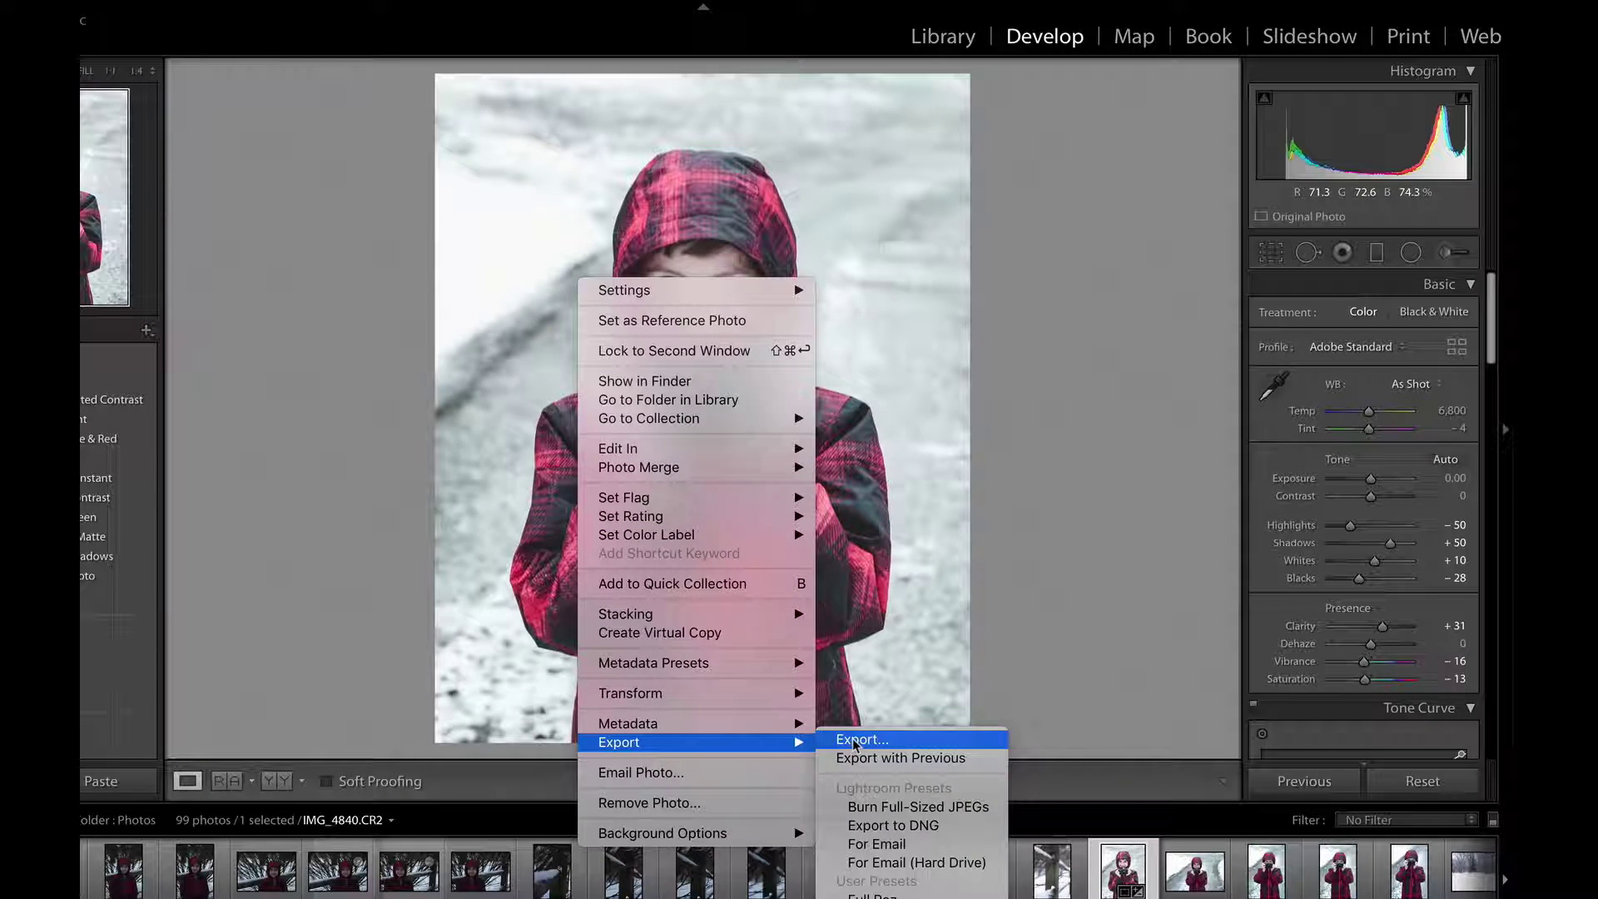
{"action": "left_click", "coordinate": [856, 740]}
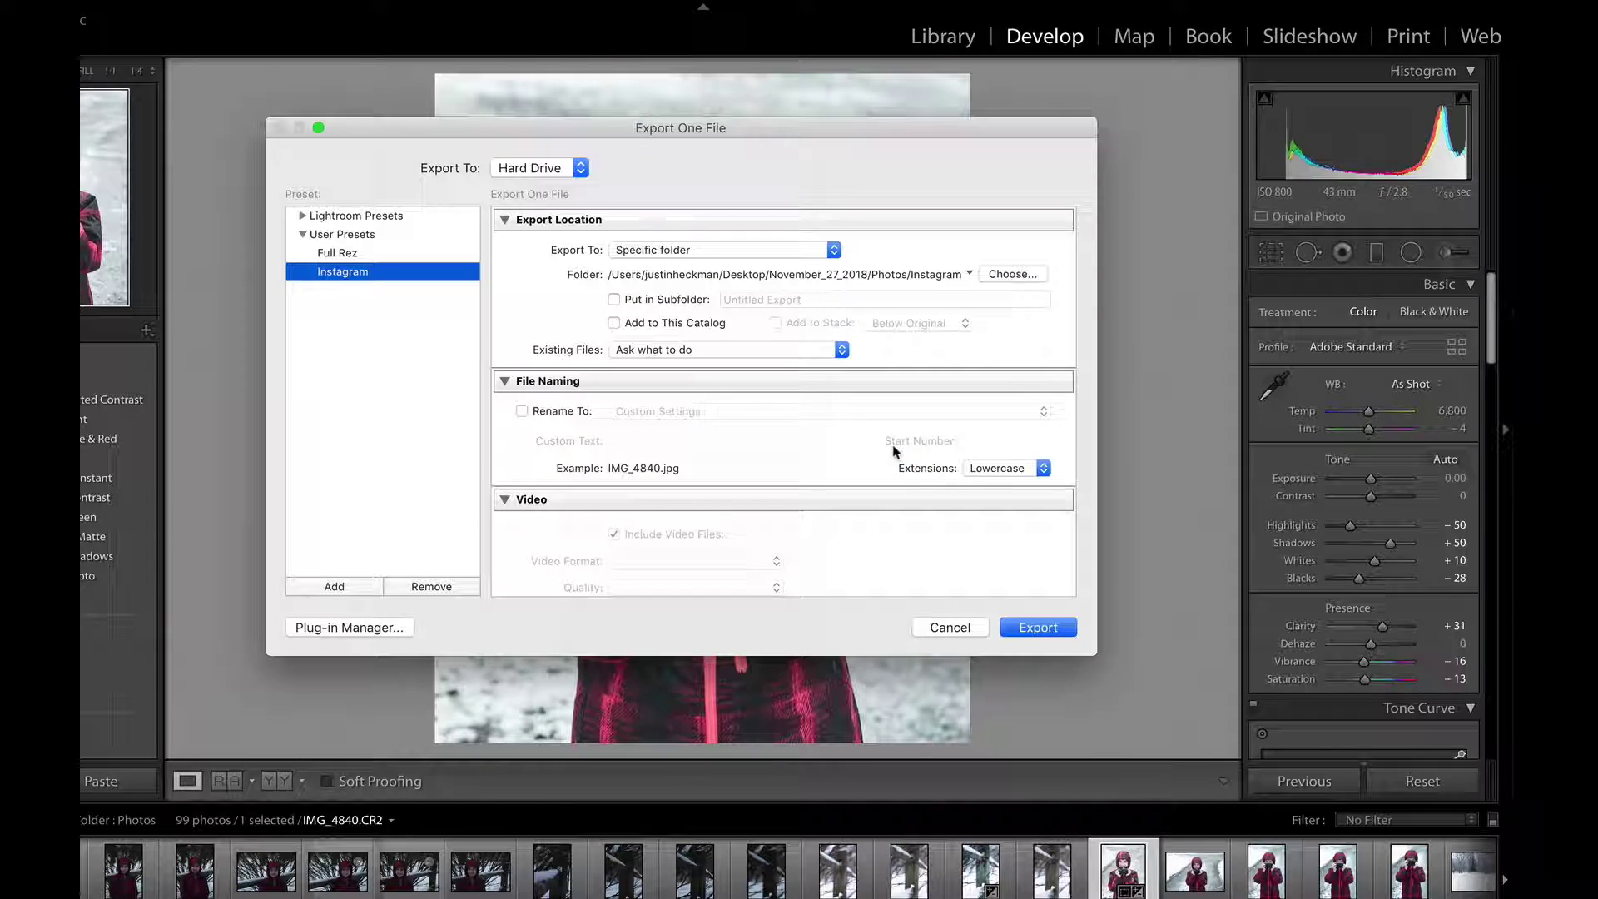
Step: Load the Instagram user preset (JPEG, sRGB, 1,080 px short edge) and check file formats
{"action": "left_click", "coordinate": [360, 238]}
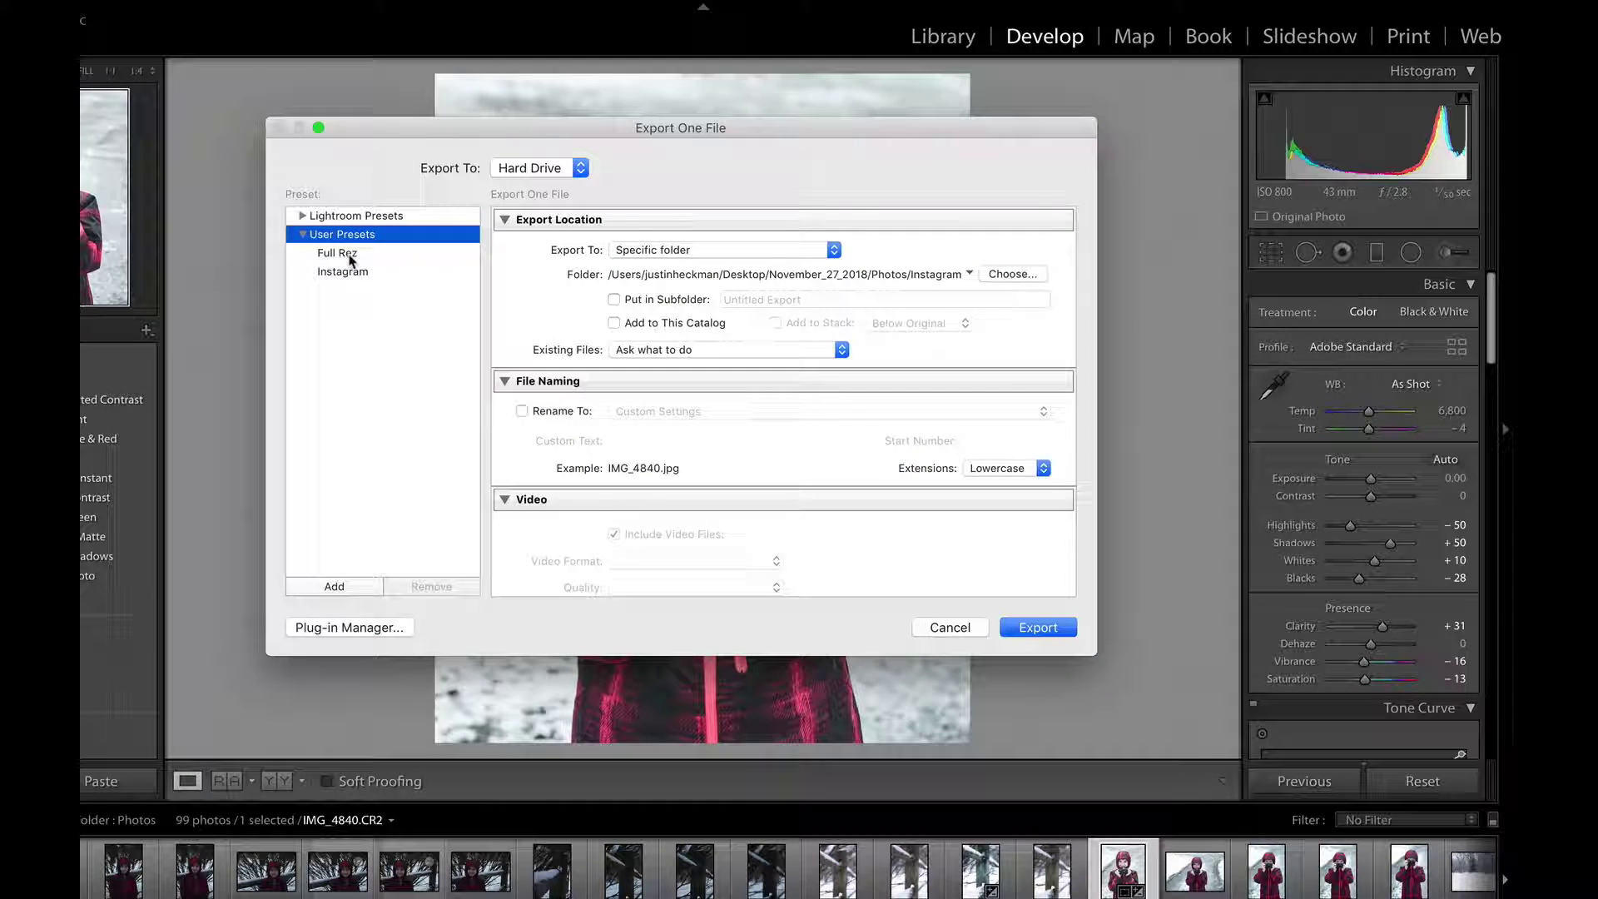
{"action": "left_click", "coordinate": [362, 273]}
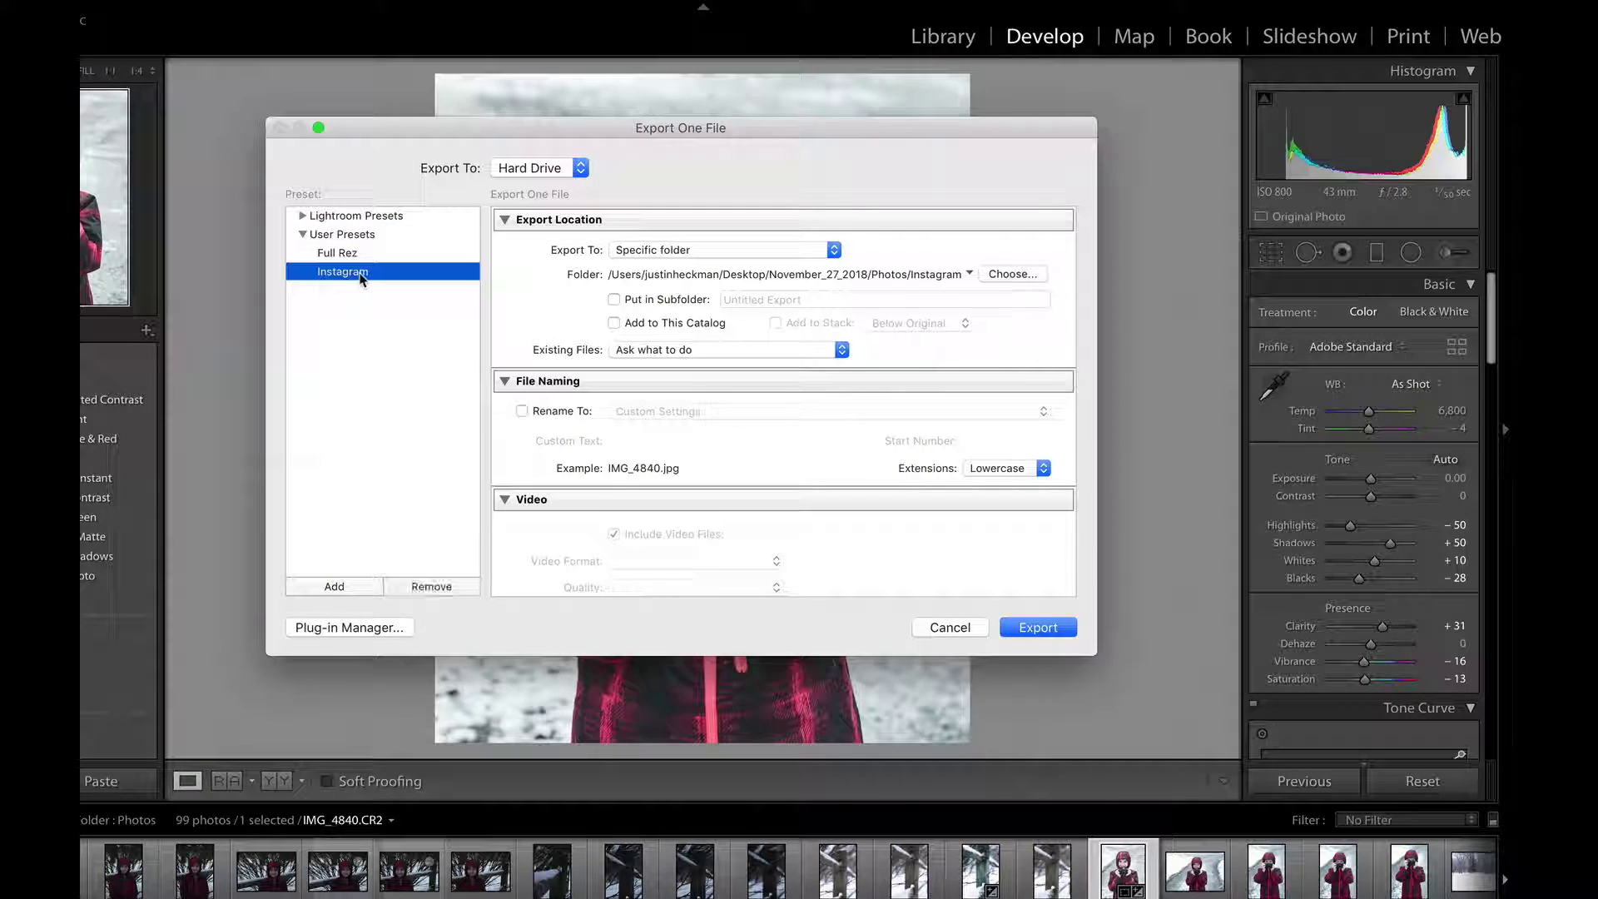
{"action": "scroll", "coordinate": [837, 349], "scroll_direction": "down", "scroll_amount": 3}
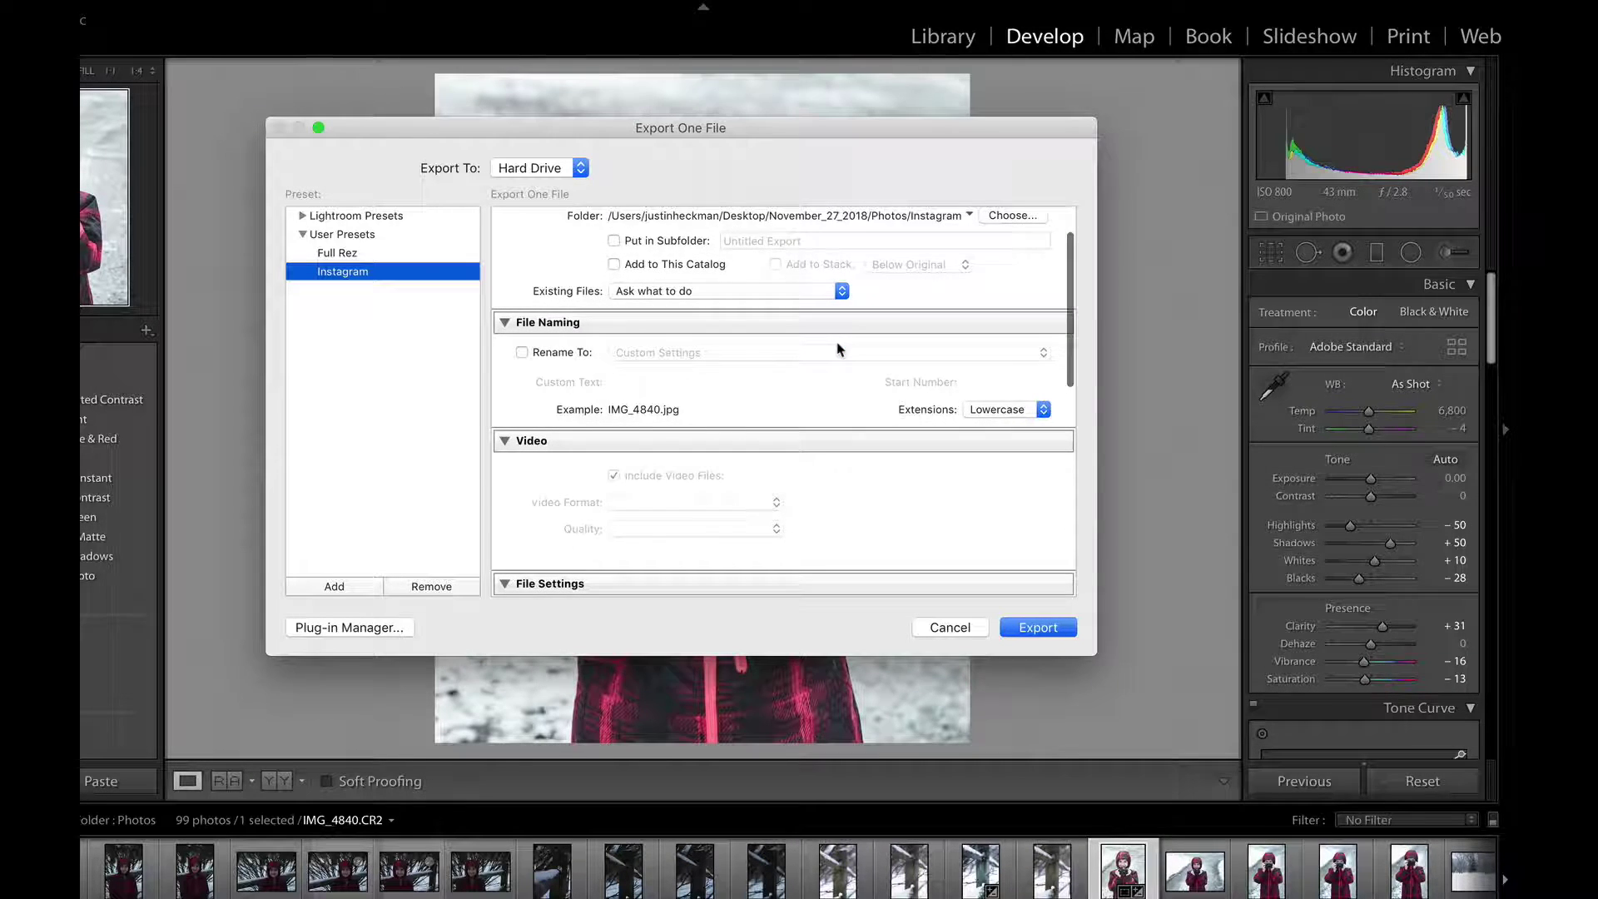
{"action": "scroll", "coordinate": [837, 349], "scroll_direction": "down", "scroll_amount": 2}
{"action": "scroll", "coordinate": [836, 351], "scroll_direction": "down", "scroll_amount": 2}
{"action": "scroll", "coordinate": [837, 350], "scroll_direction": "down", "scroll_amount": 3}
{"action": "scroll", "coordinate": [837, 350], "scroll_direction": "down", "scroll_amount": 3}
{"action": "scroll", "coordinate": [837, 350], "scroll_direction": "down", "scroll_amount": 2}
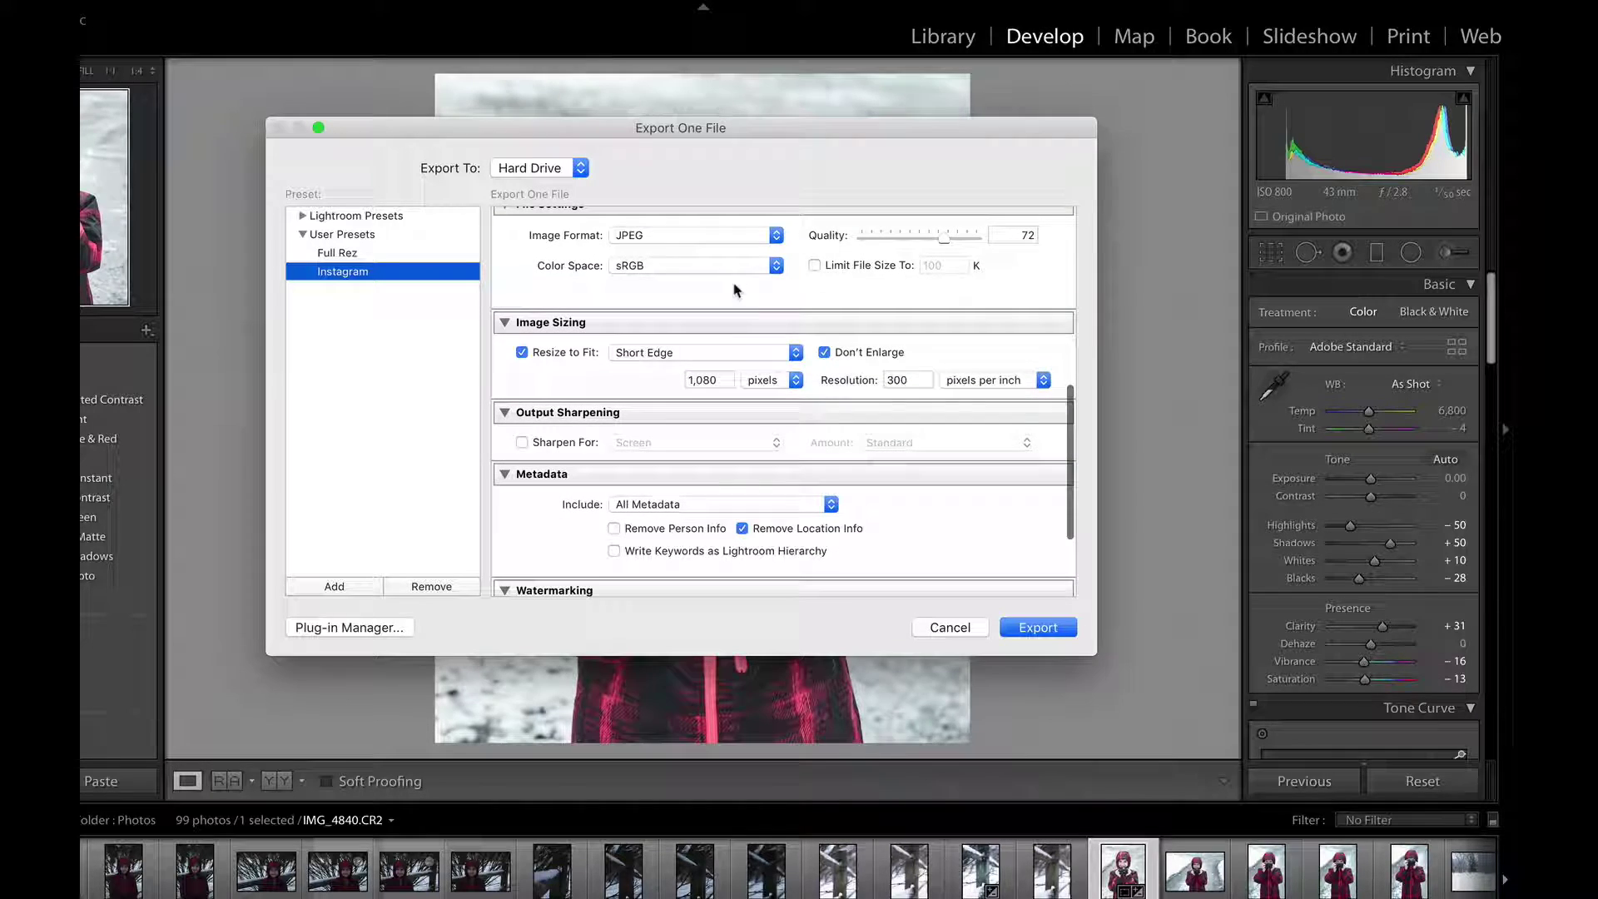
{"action": "left_click", "coordinate": [775, 235]}
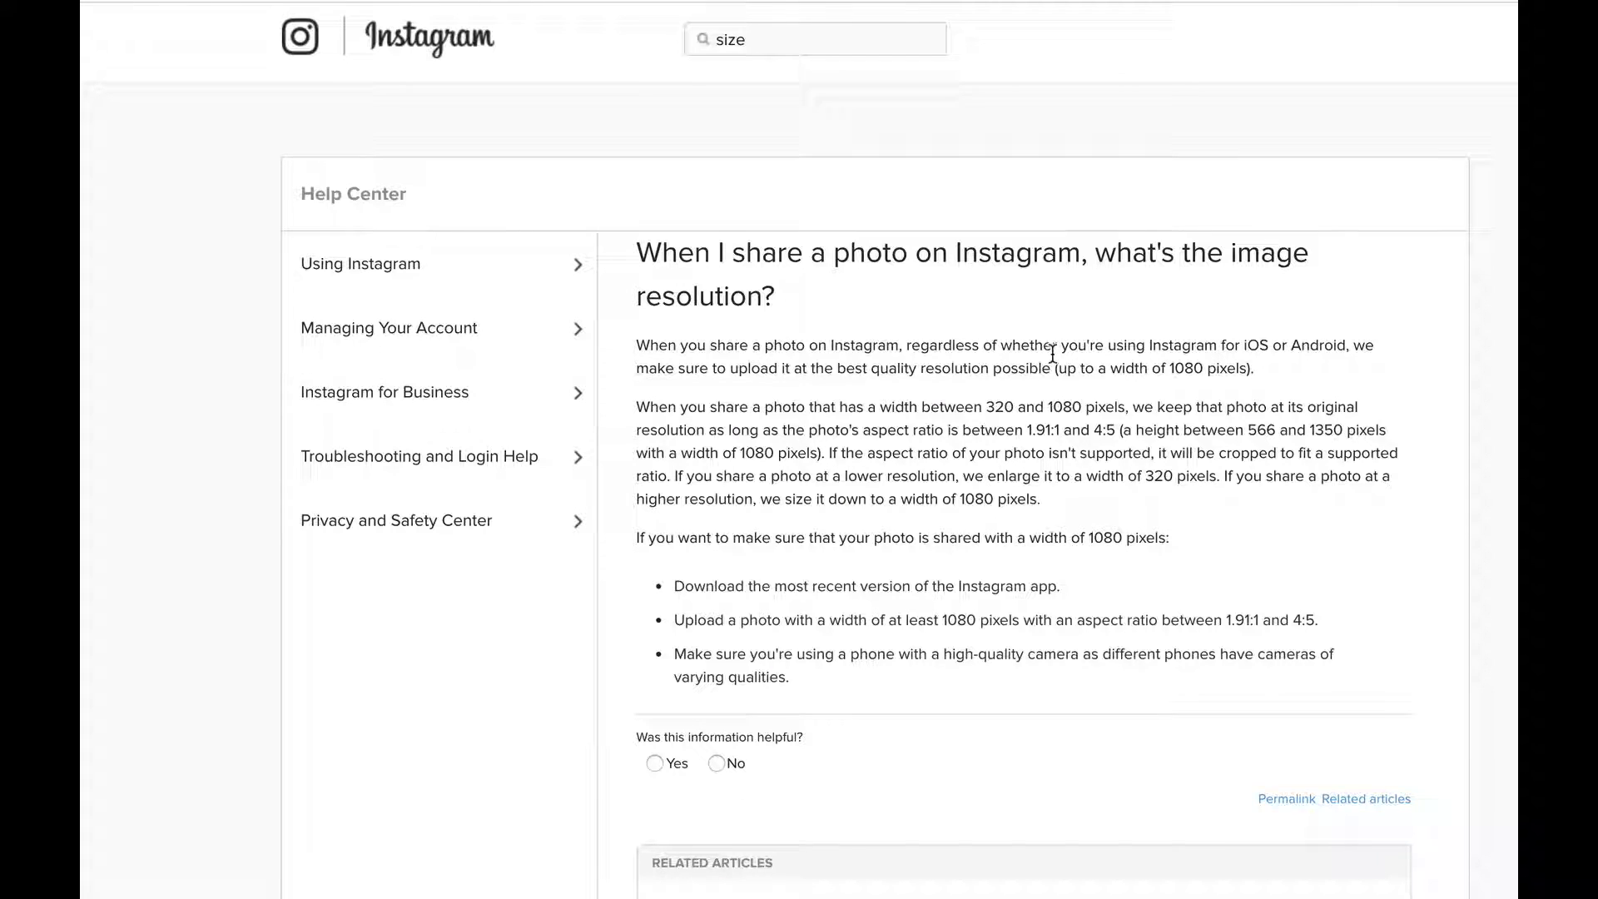
{"action": "scroll", "coordinate": [686, 555], "scroll_direction": "down", "scroll_amount": 3}
{"action": "left_click_drag", "start_coordinate": [674, 493], "coordinate": [801, 494]}
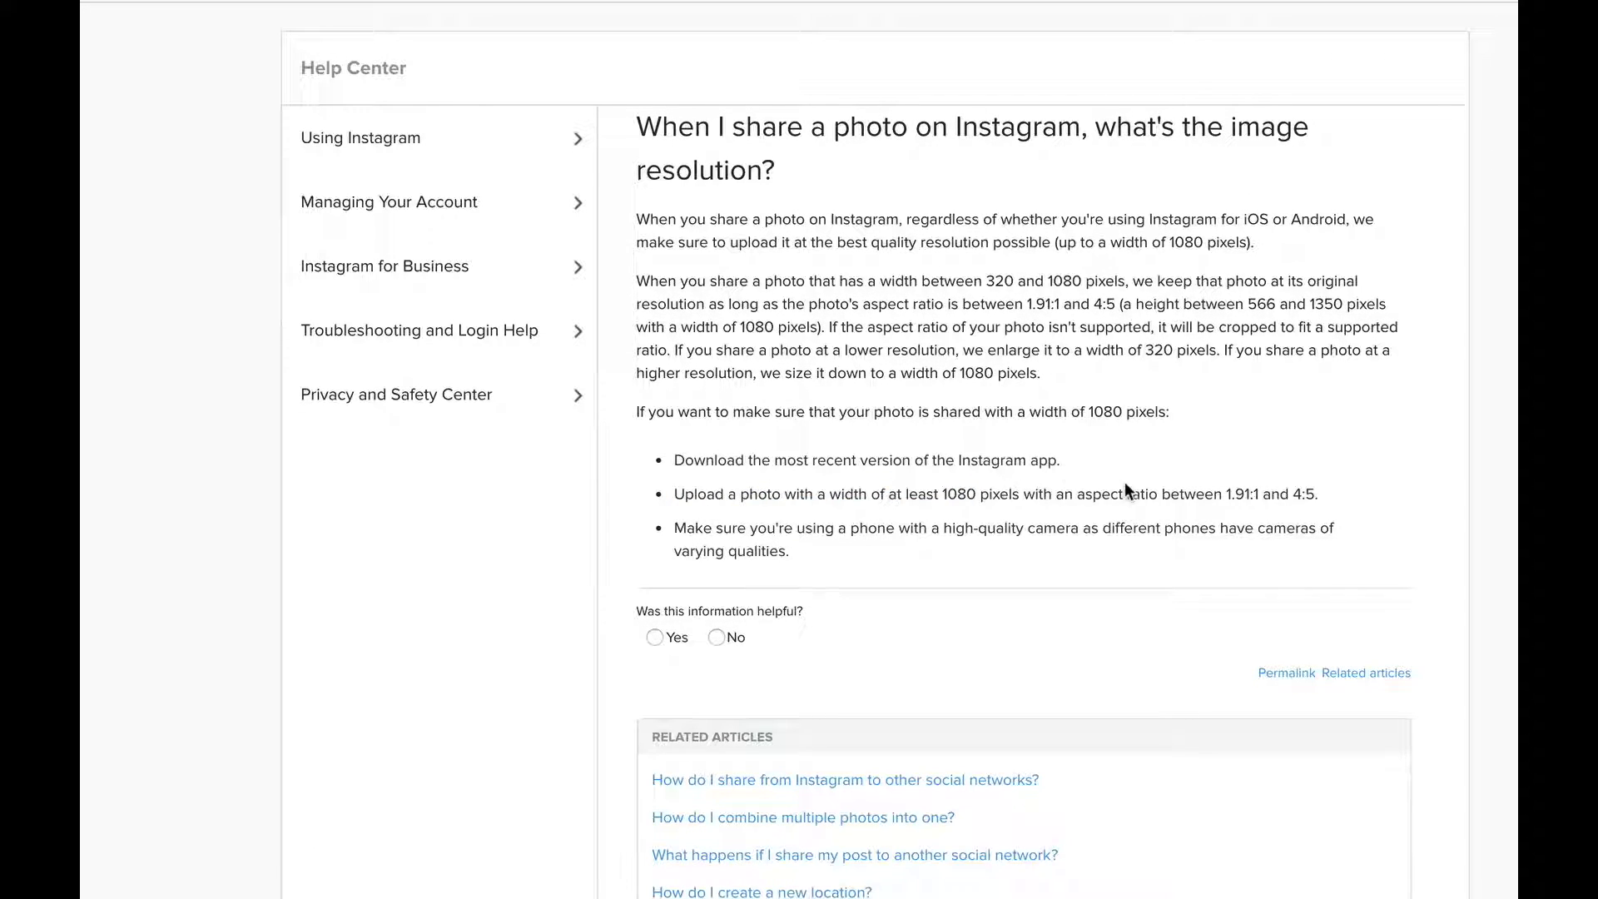
Step: Highlight the tip to upload 1080-pixel-wide photos with ratios between 1.91:1 and 4:5
{"action": "left_click_drag", "start_coordinate": [675, 494], "coordinate": [1321, 495]}
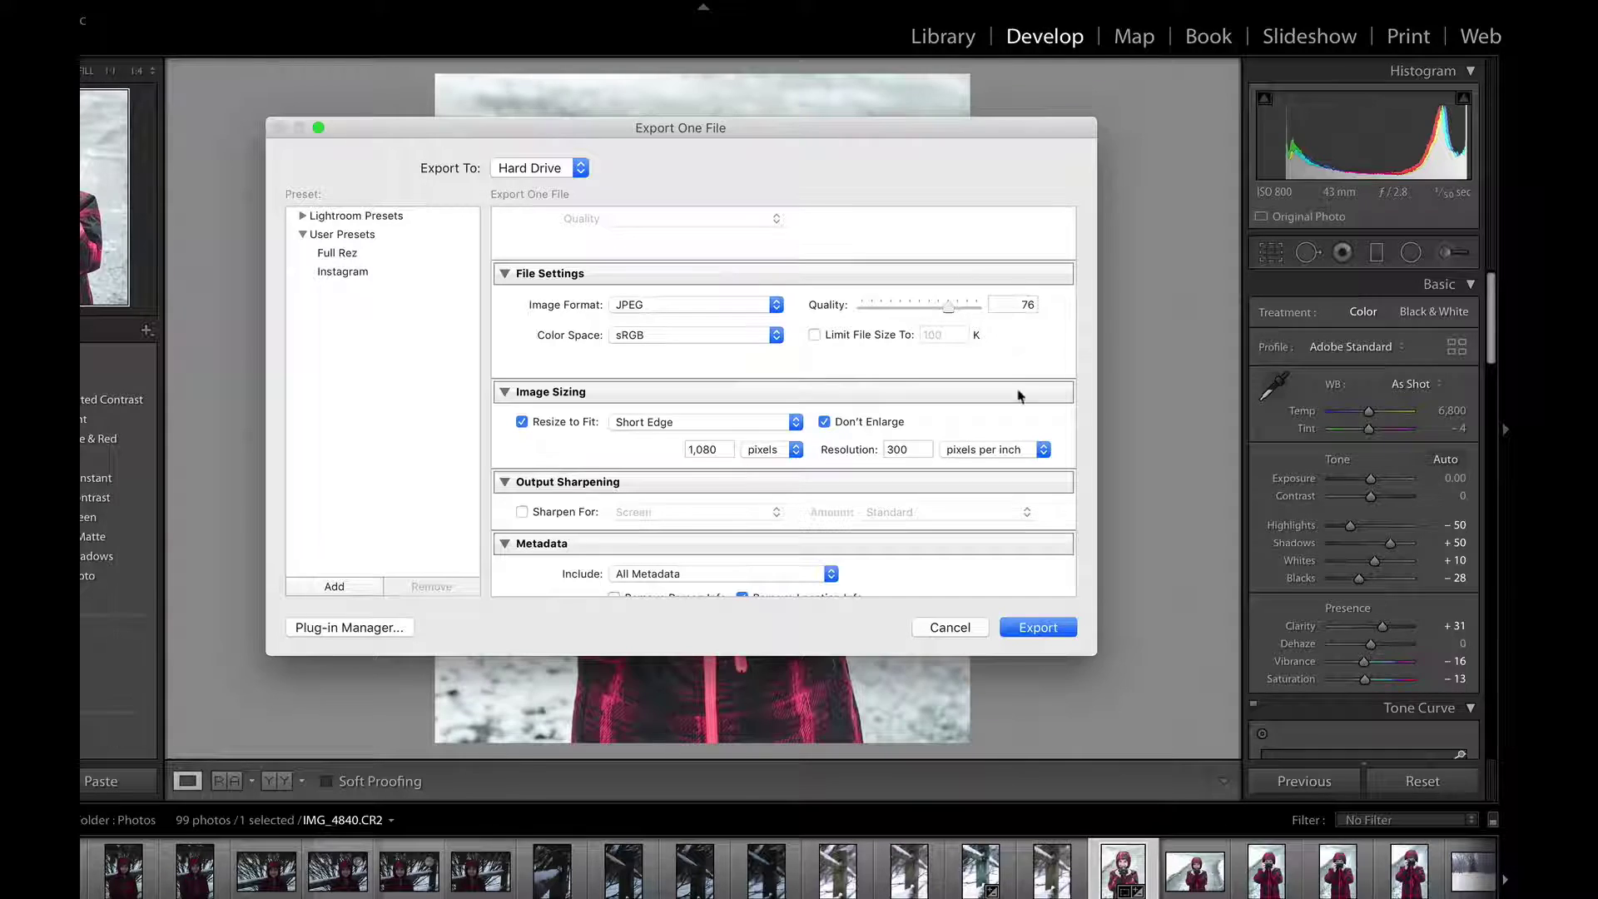
{"action": "scroll", "coordinate": [1005, 346], "scroll_direction": "down", "scroll_amount": 2}
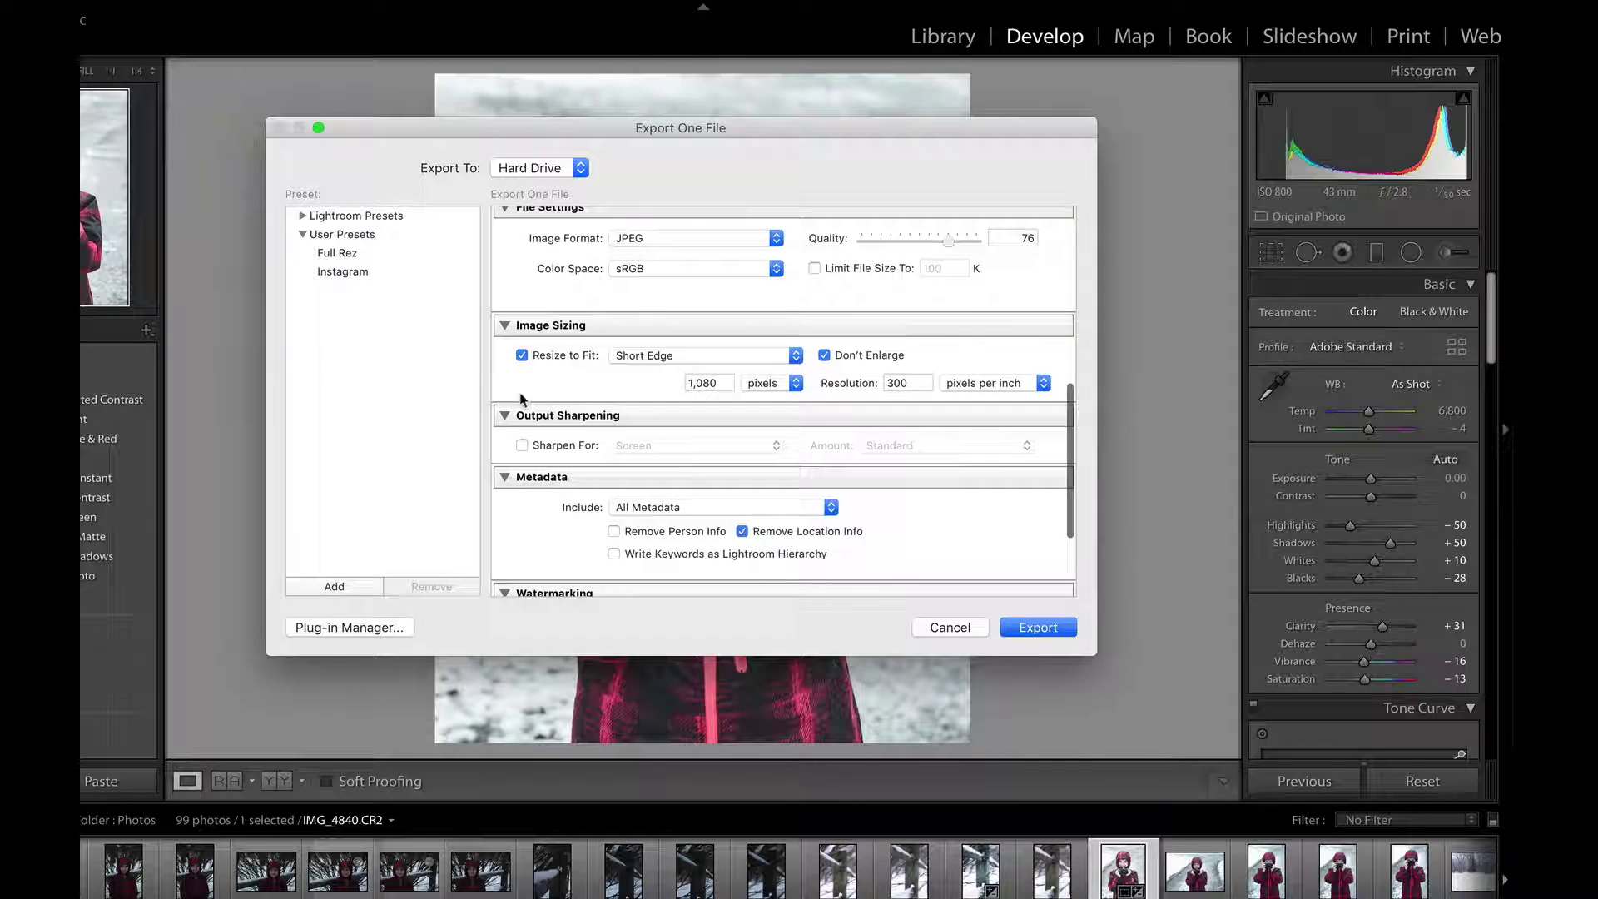
Step: Keep Resize to Fit on Short Edge at 1,080 pixels and export the photo
{"action": "left_click", "coordinate": [645, 356]}
{"action": "left_click", "coordinate": [646, 356]}
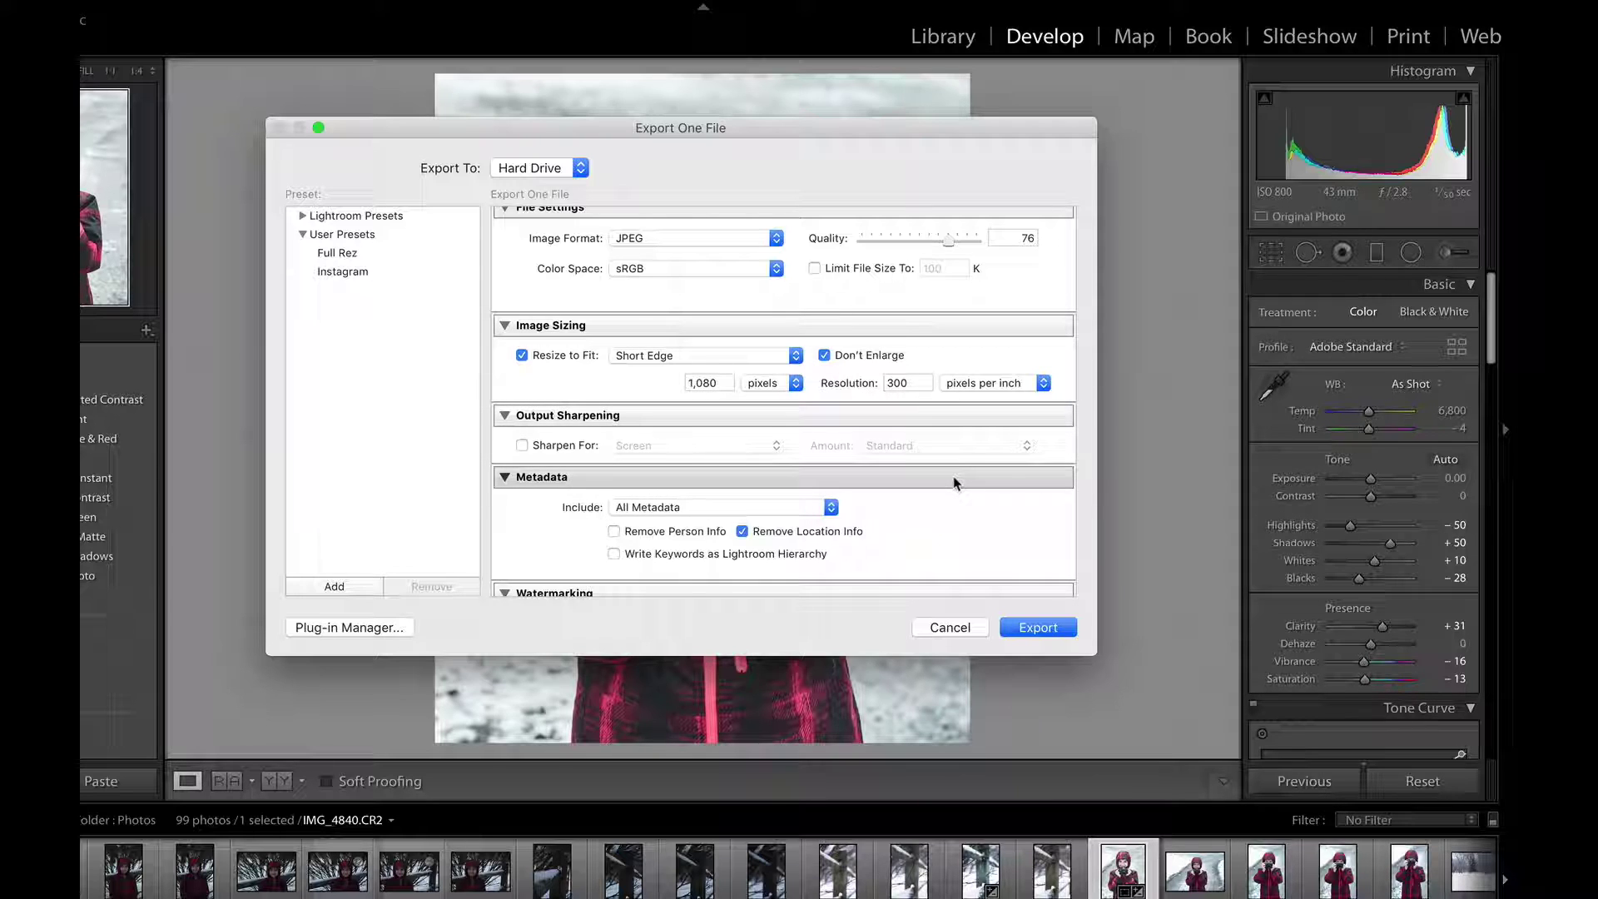
{"action": "scroll", "coordinate": [909, 294], "scroll_direction": "up", "scroll_amount": 2}
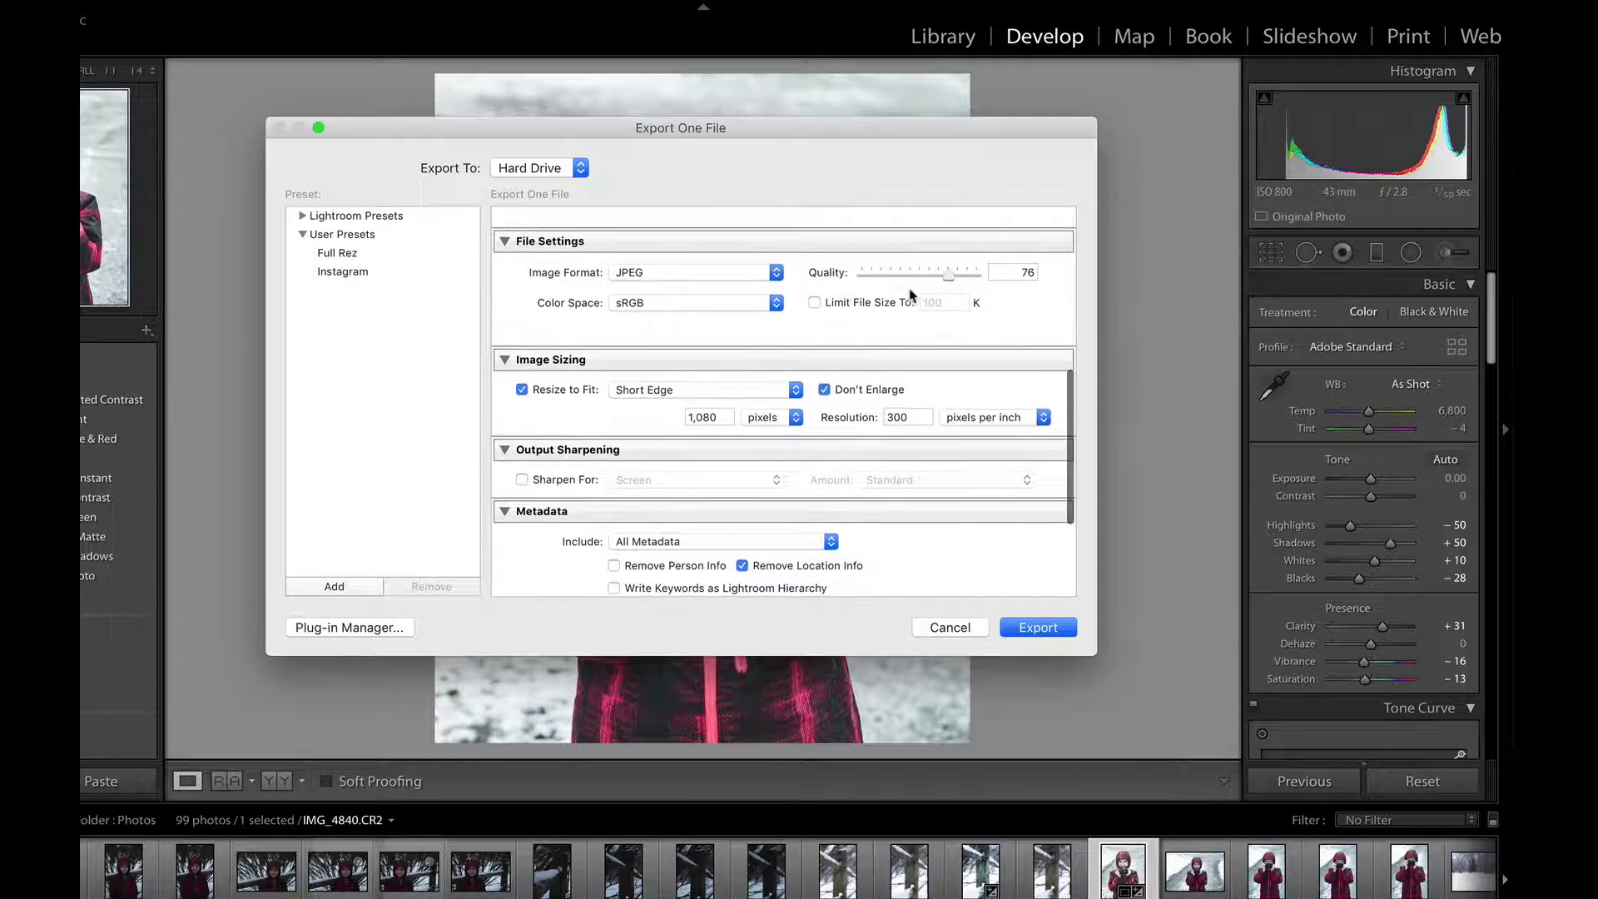
{"action": "scroll", "coordinate": [910, 295], "scroll_direction": "up", "scroll_amount": 3}
{"action": "scroll", "coordinate": [910, 294], "scroll_direction": "up", "scroll_amount": 5}
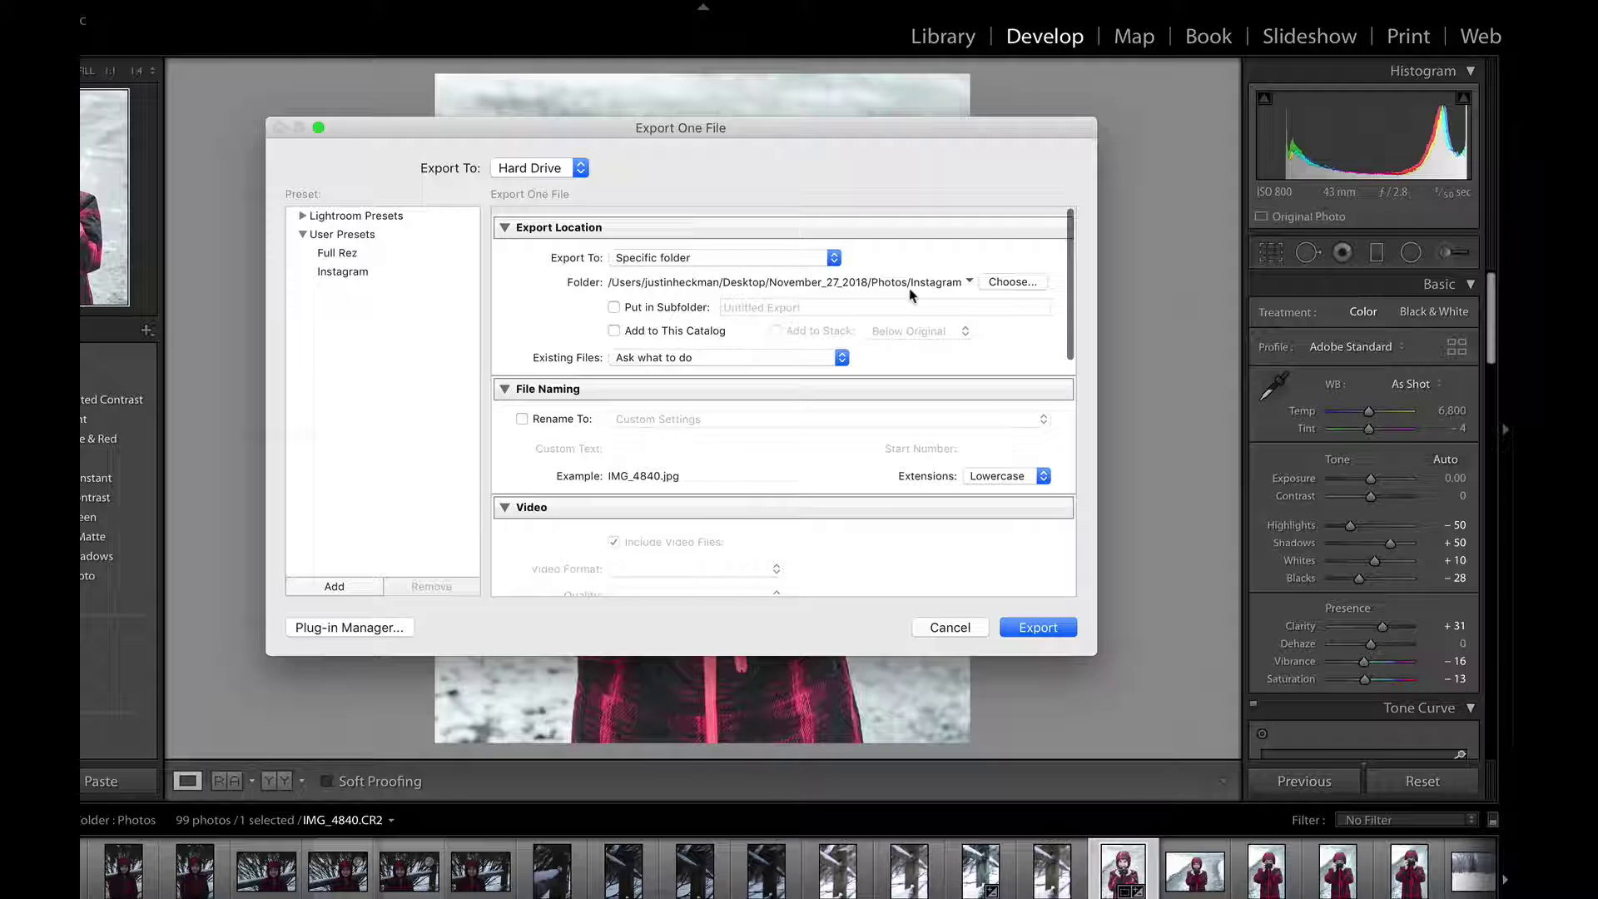
{"action": "scroll", "coordinate": [925, 312], "scroll_direction": "down", "scroll_amount": 5}
{"action": "scroll", "coordinate": [931, 319], "scroll_direction": "down", "scroll_amount": 4}
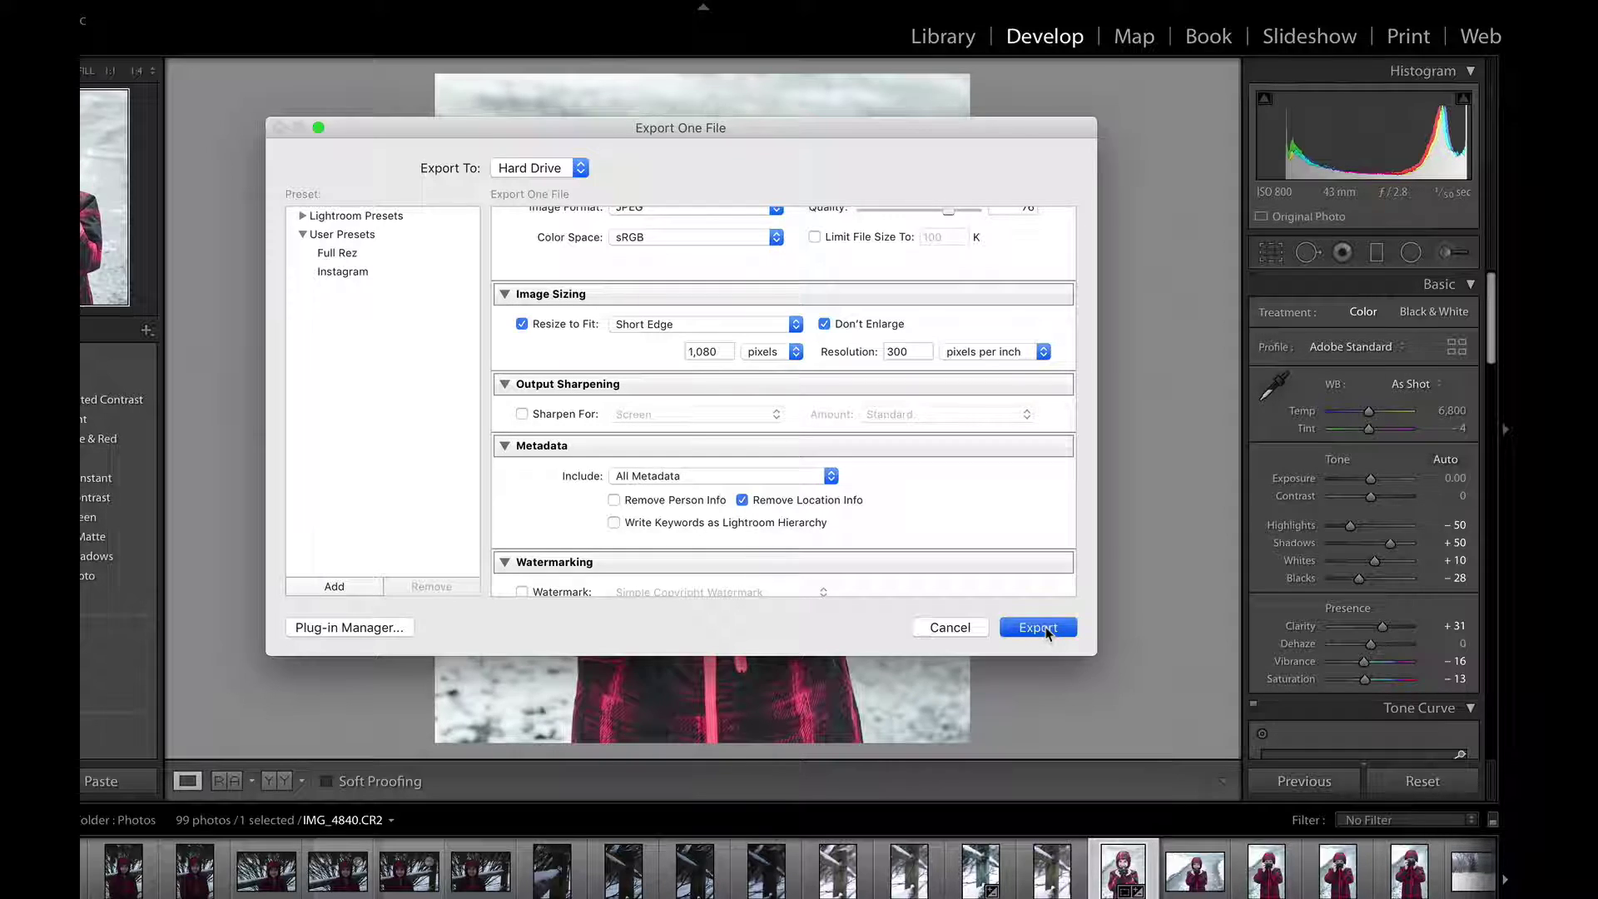
{"action": "left_click", "coordinate": [1038, 627]}
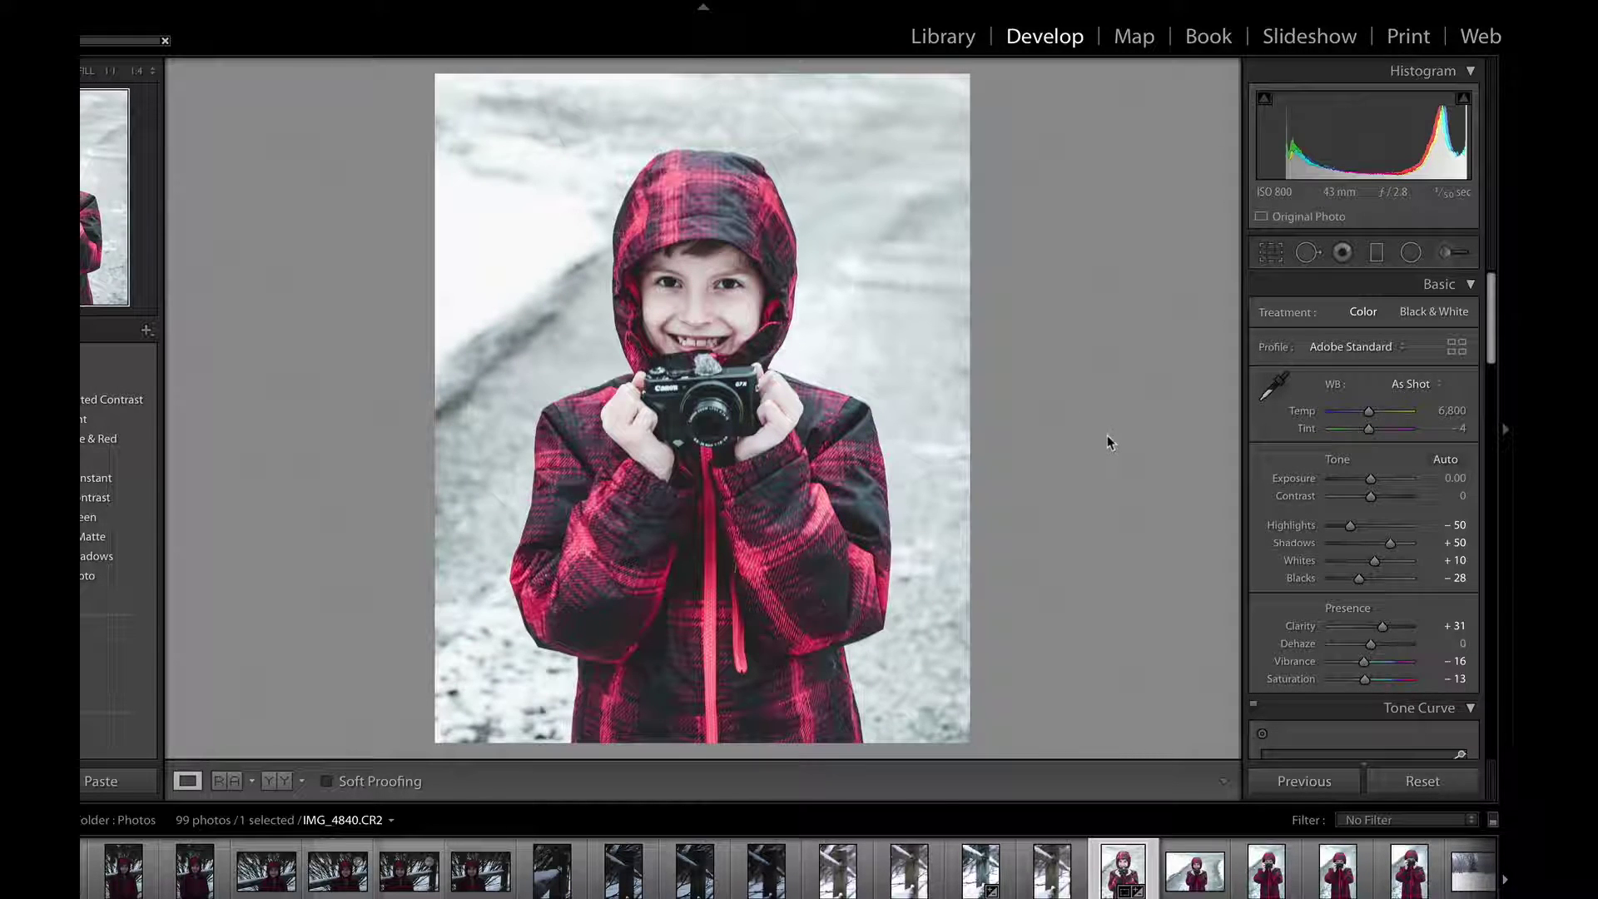